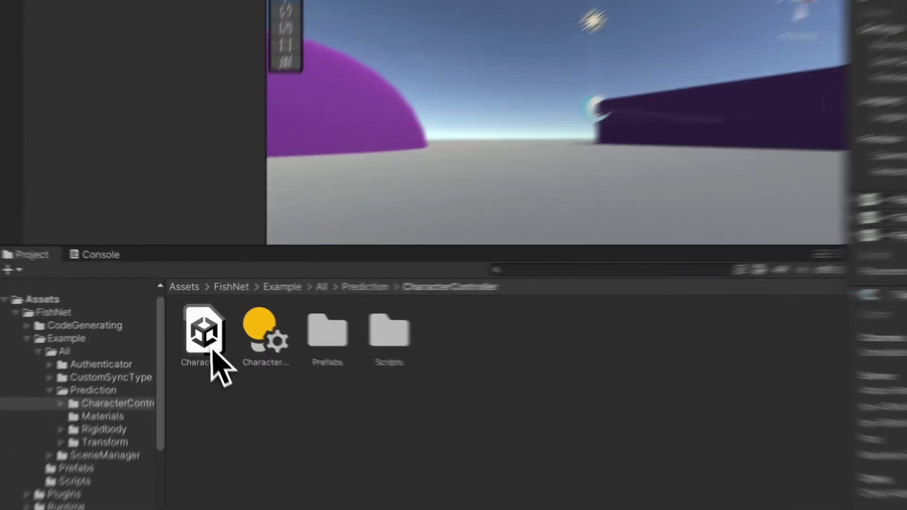
{"action": "left_click", "coordinate": [157, 286]}
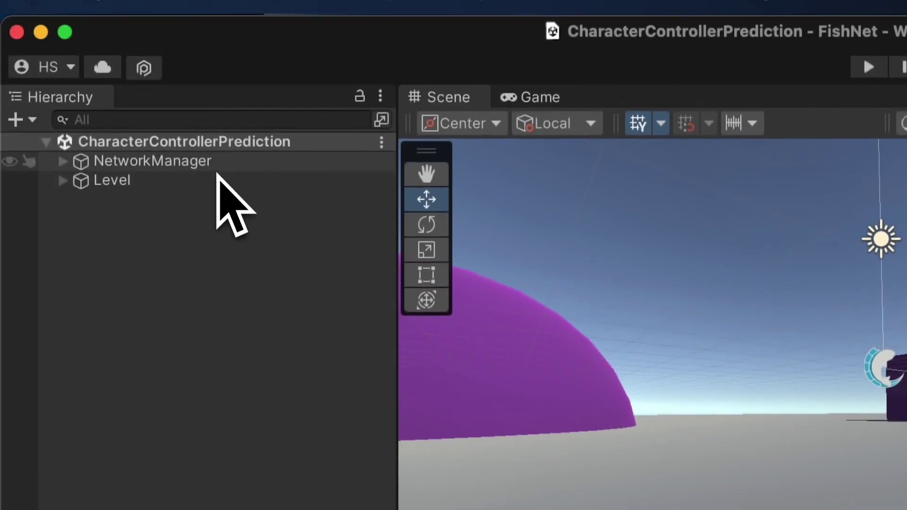
{"action": "left_click", "coordinate": [218, 170]}
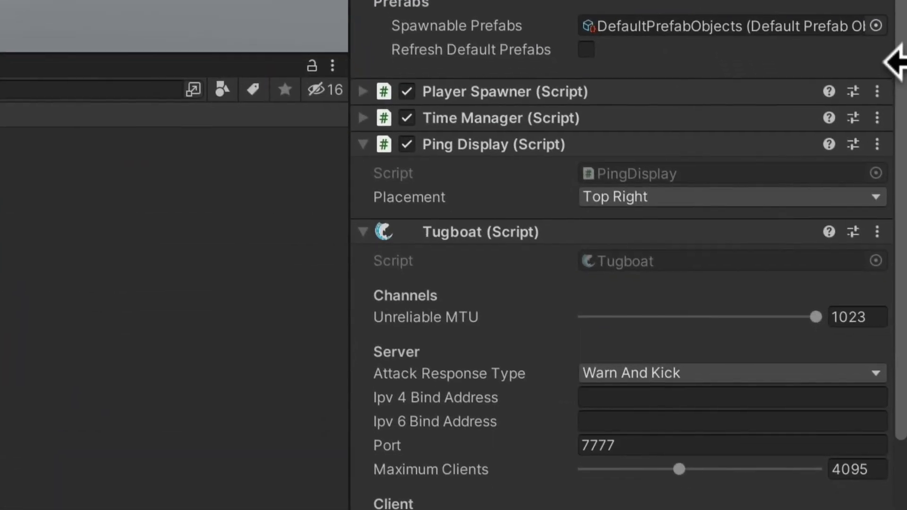
{"action": "left_click_drag", "start_coordinate": [894, 58], "coordinate": [894, 162]}
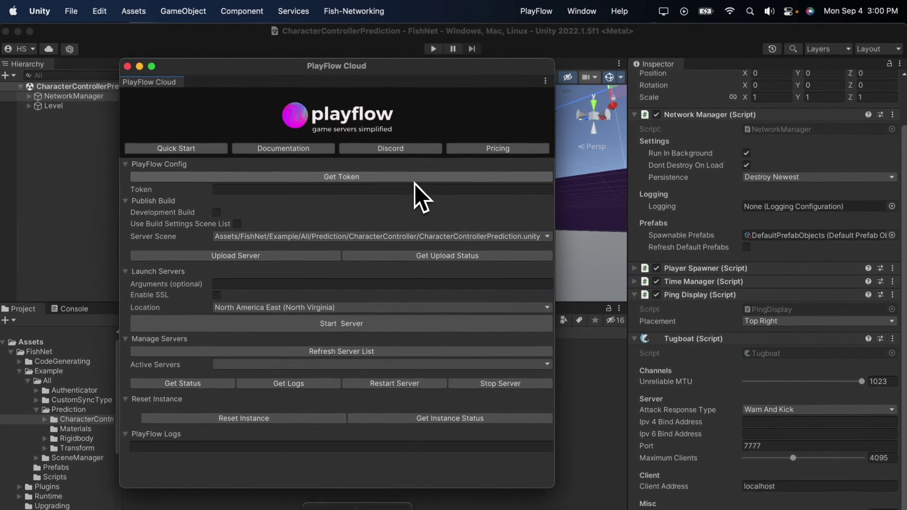
- Get a PlayFlow token from the web dashboard and open the Studio project's page
{"action": "left_click", "coordinate": [415, 180]}
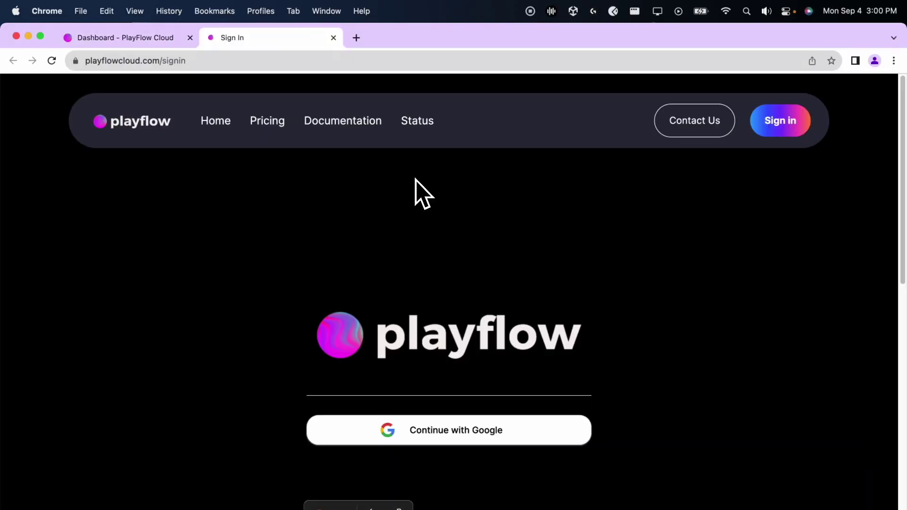
{"action": "scroll", "coordinate": [516, 265], "scroll_direction": "down", "scroll_amount": 5}
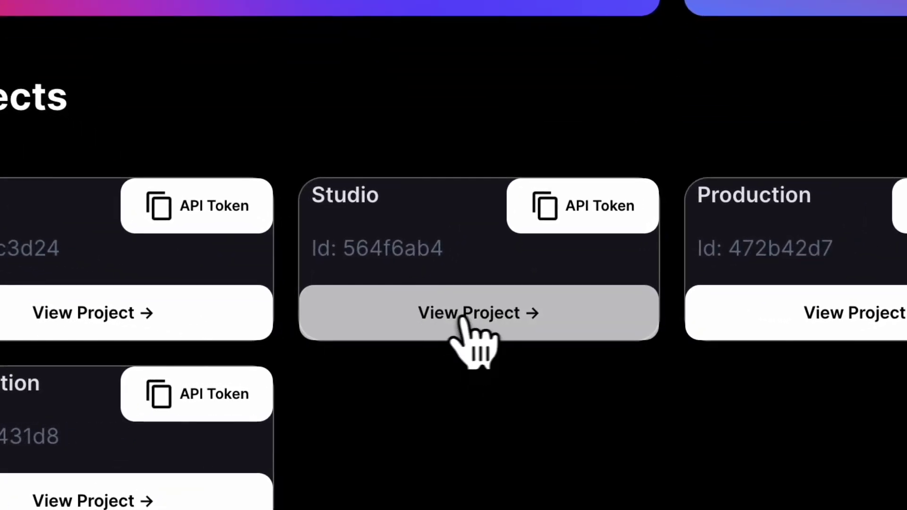
{"action": "left_click", "coordinate": [518, 327]}
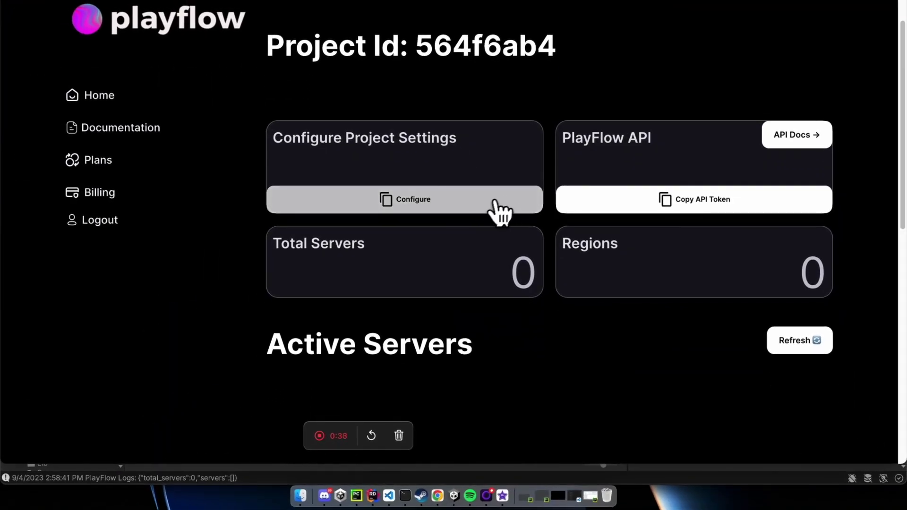
- Open the Studio project's configuration and set Main Game Port to 7777
{"action": "left_click", "coordinate": [496, 211]}
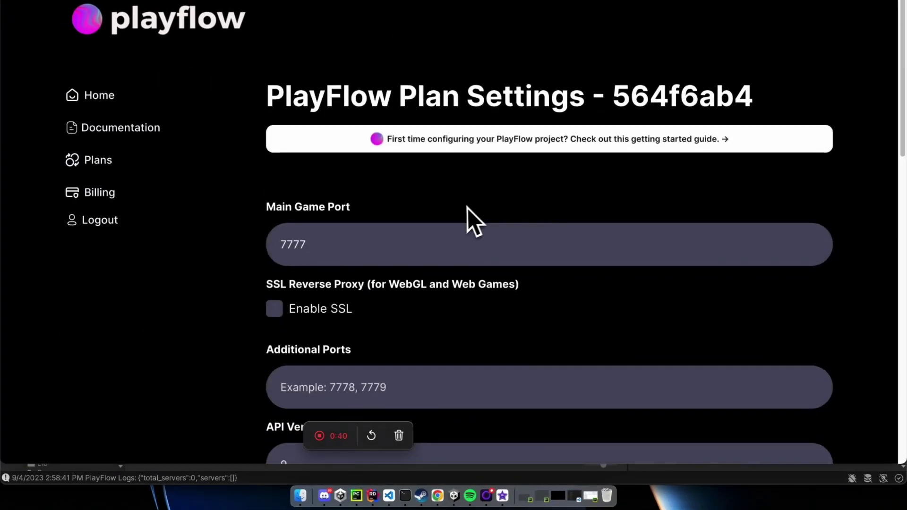
{"action": "scroll", "coordinate": [461, 210], "scroll_direction": "down", "scroll_amount": 2}
{"action": "left_click", "coordinate": [449, 208]}
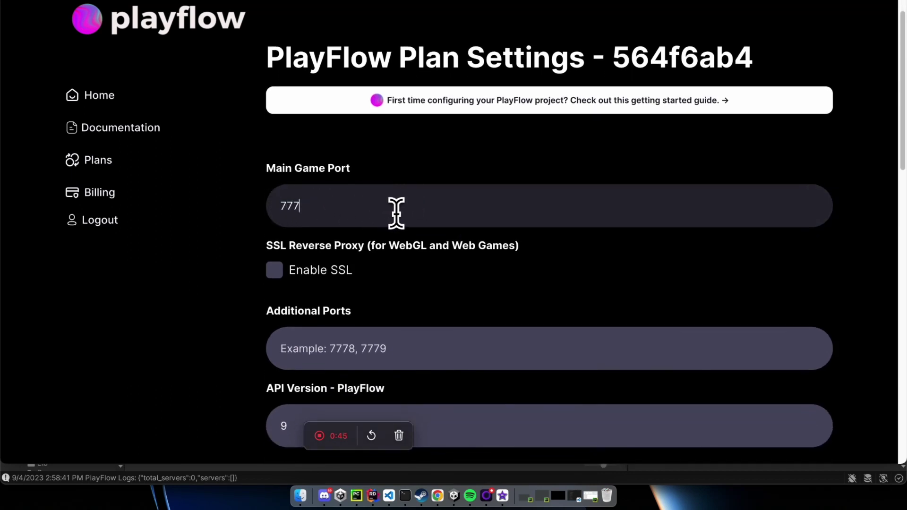
{"action": "scroll", "coordinate": [399, 216], "scroll_direction": "down", "scroll_amount": 3}
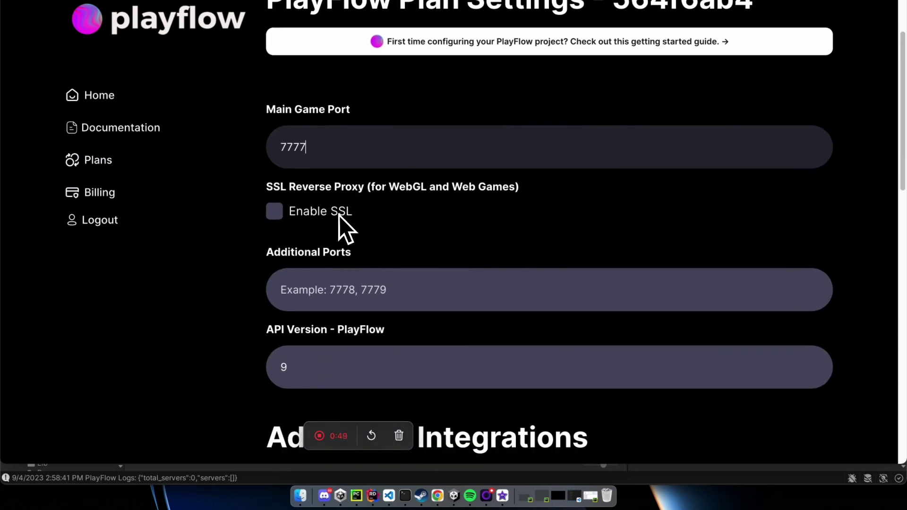
{"action": "scroll", "coordinate": [349, 232], "scroll_direction": "down", "scroll_amount": 3}
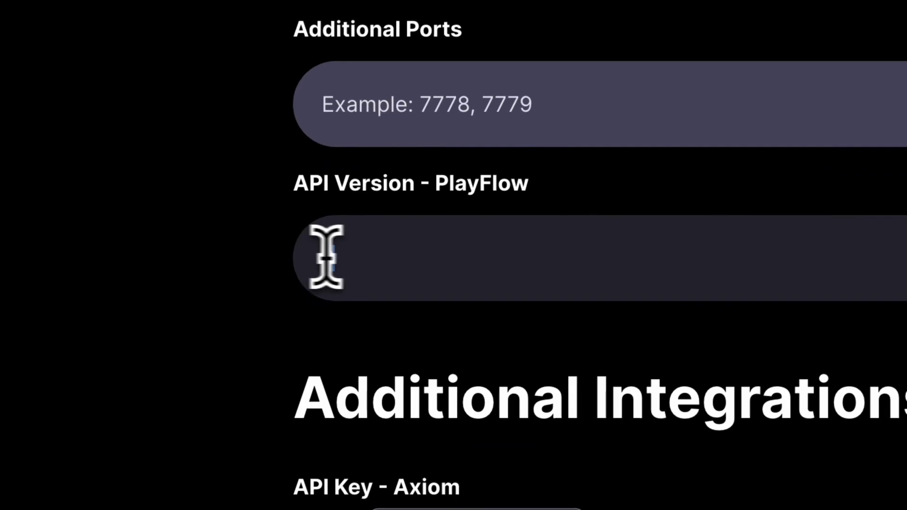
- Check API Version 9, update the configuration, and return to the dashboard home
{"action": "left_click_drag", "start_coordinate": [282, 293], "coordinate": [411, 301]}
{"action": "left_click", "coordinate": [418, 302]}
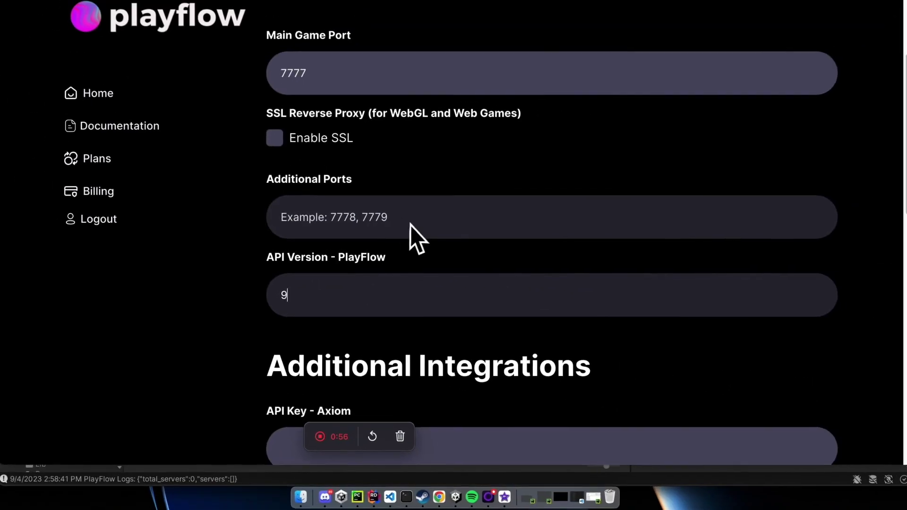
{"action": "scroll", "coordinate": [409, 222], "scroll_direction": "down", "scroll_amount": 4}
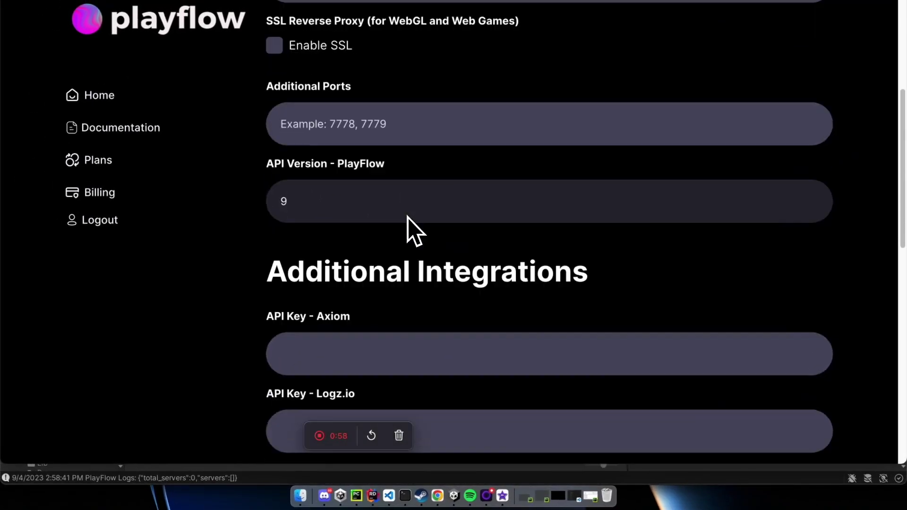
{"action": "scroll", "coordinate": [409, 227], "scroll_direction": "down", "scroll_amount": 10}
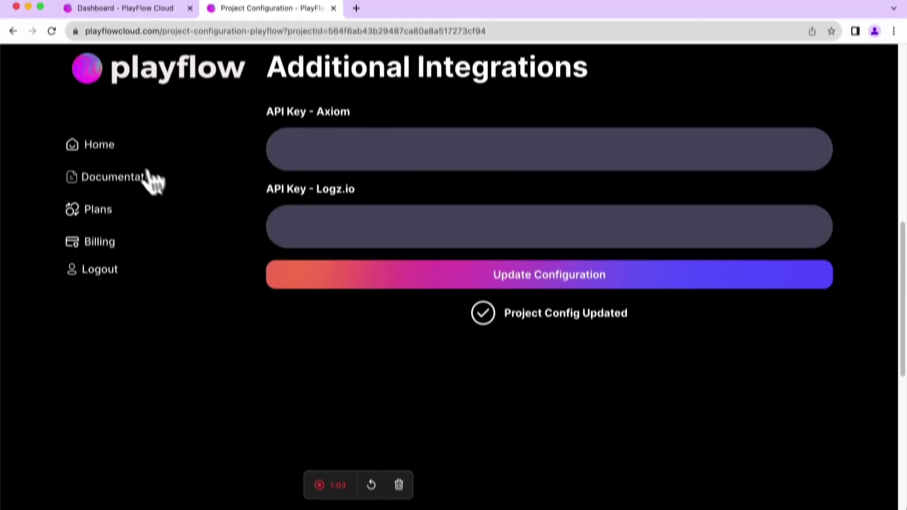
{"action": "left_click", "coordinate": [101, 97]}
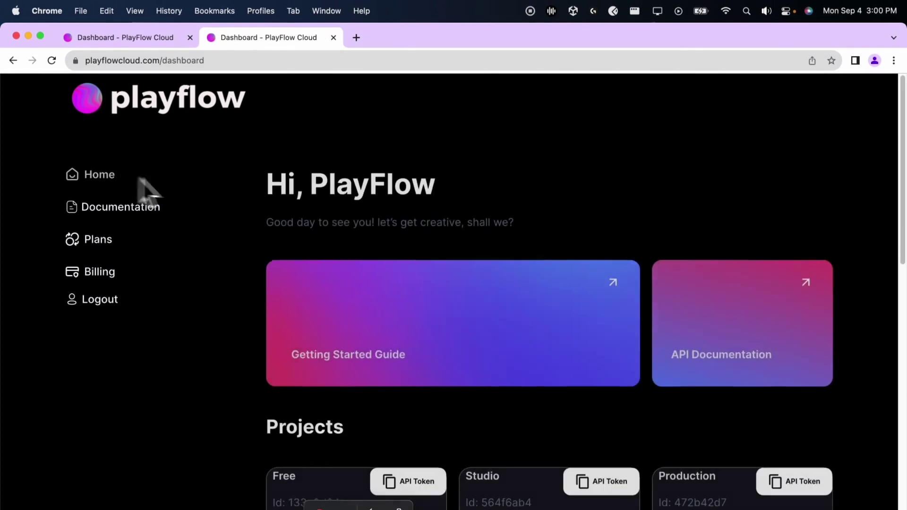
- Copy the Studio project's API token and switch back to the Unity editor
{"action": "scroll", "coordinate": [551, 354], "scroll_direction": "down", "scroll_amount": 2}
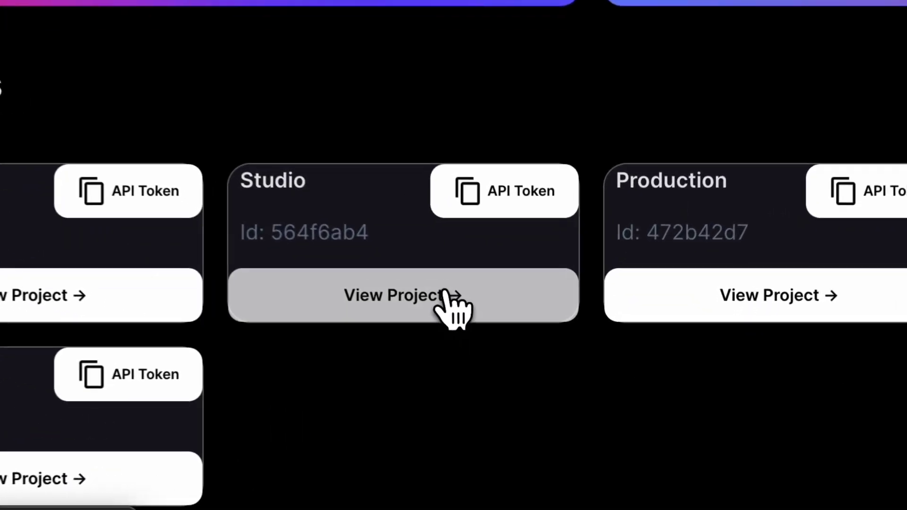
{"action": "left_click", "coordinate": [573, 481]}
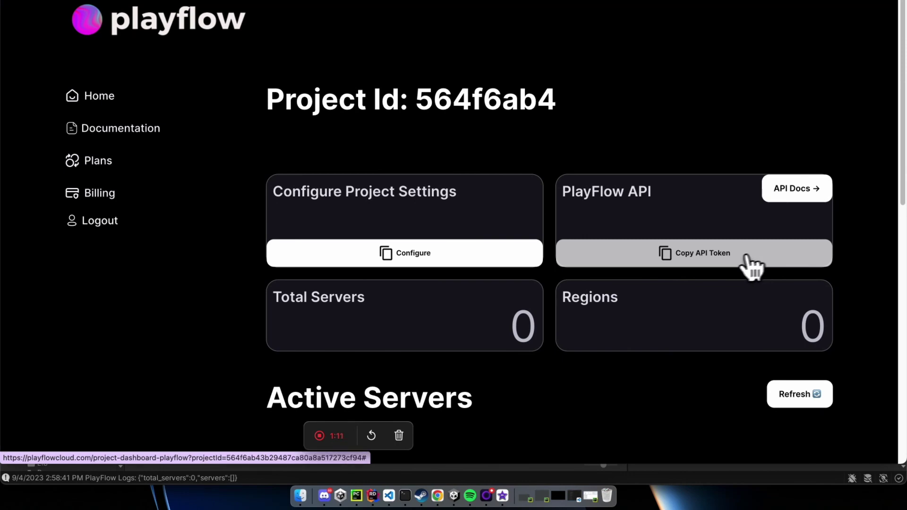
{"action": "left_click", "coordinate": [461, 494]}
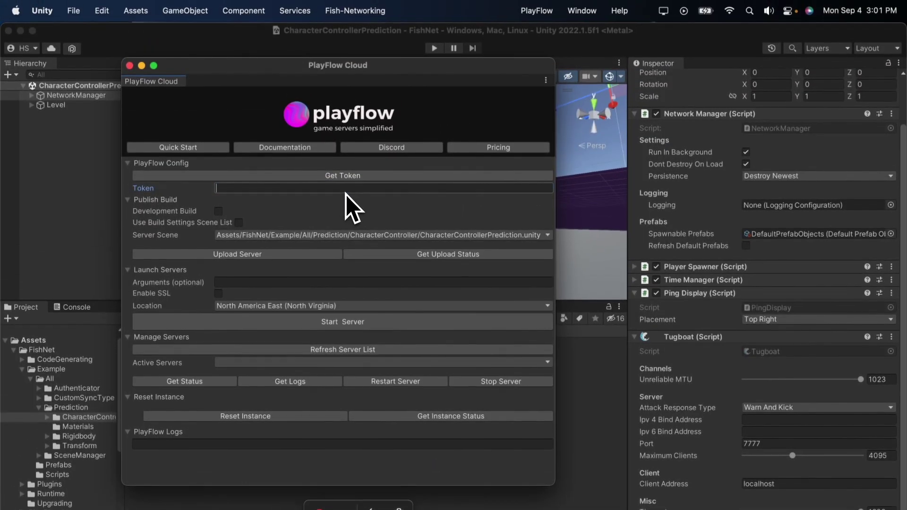
- Paste the token, upload the CharacterControllerPrediction server build, and confirm version 39 uploaded
{"action": "key", "text": "super+v"}
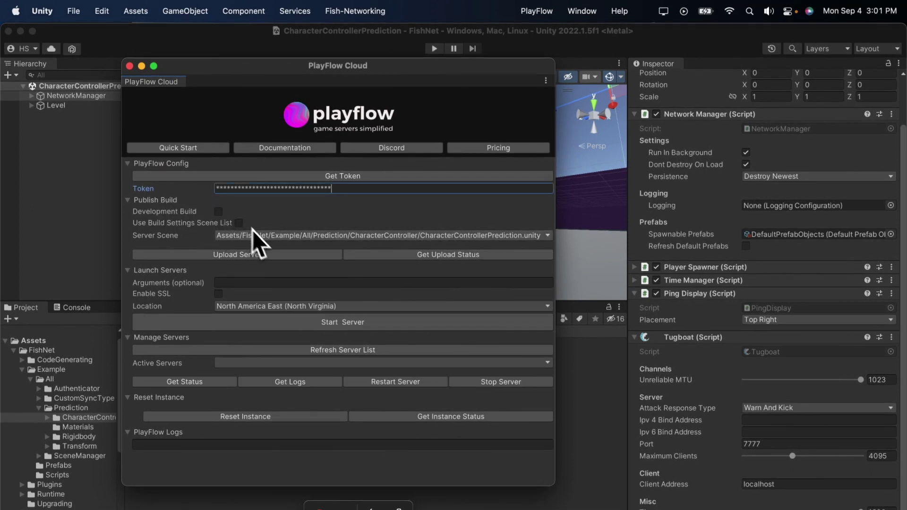
{"action": "left_click", "coordinate": [311, 257]}
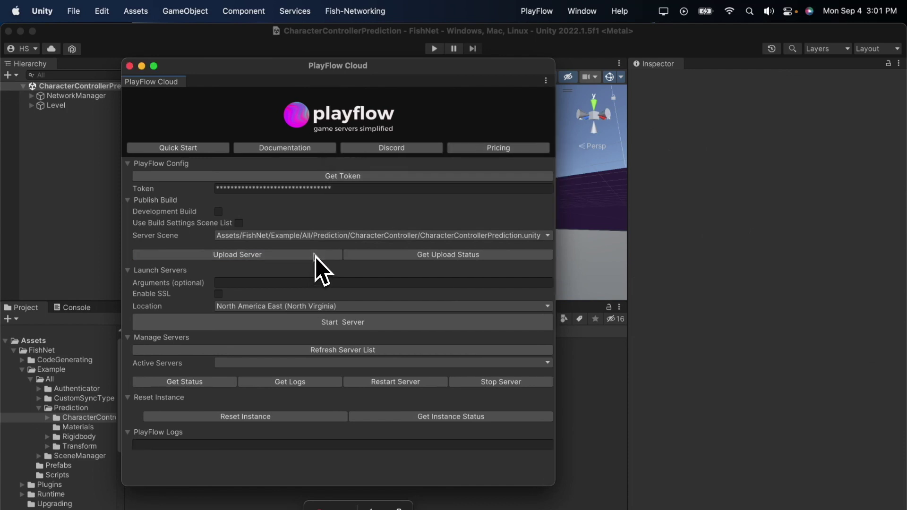
{"action": "left_click", "coordinate": [373, 258]}
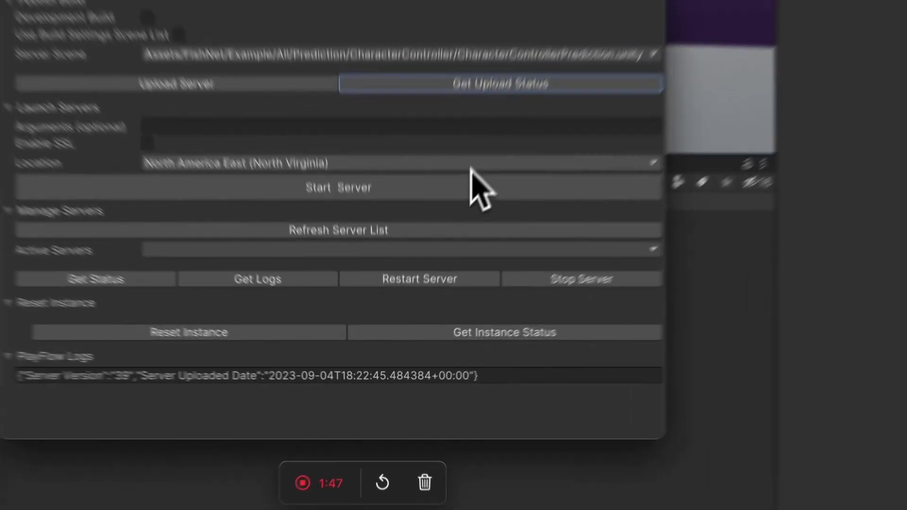
- Start a PlayFlow server with location North America East
{"action": "left_click", "coordinate": [470, 167]}
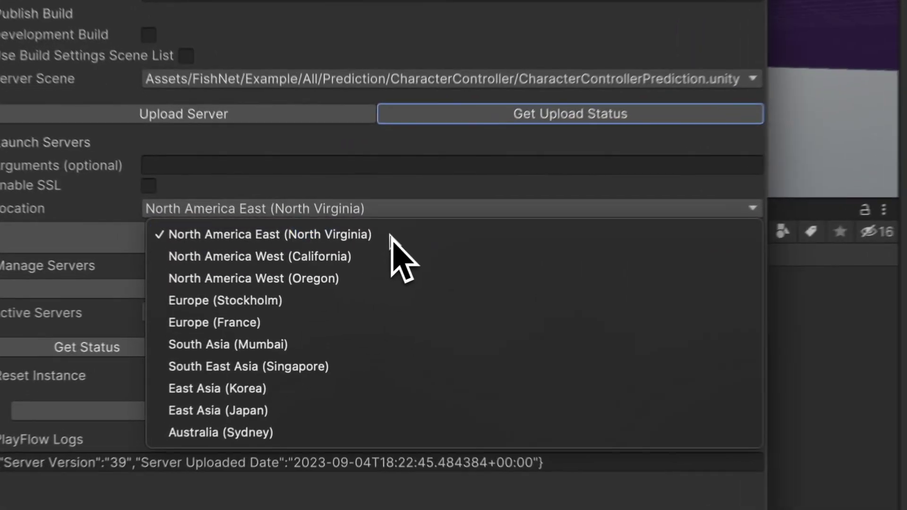
{"action": "left_click", "coordinate": [350, 242]}
{"action": "left_click", "coordinate": [398, 236]}
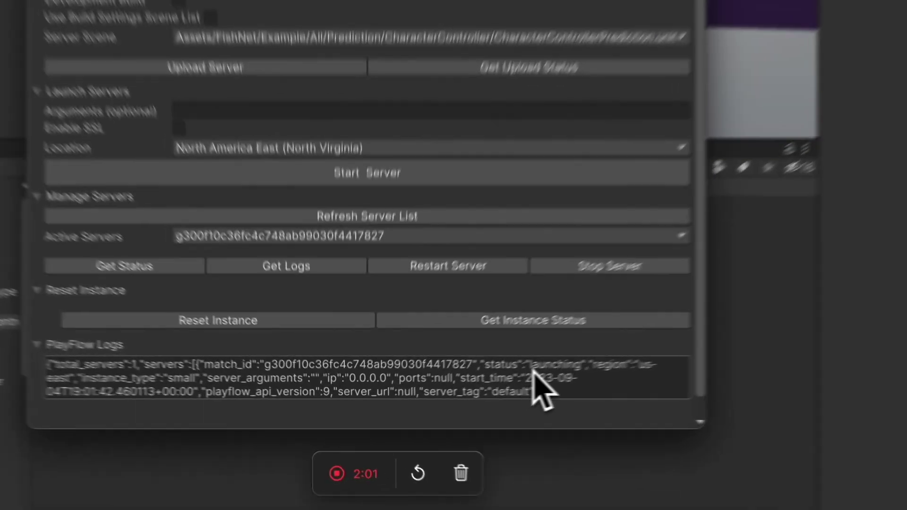
- Refresh the server list until the logs change from launching to running
{"action": "double_click", "coordinate": [457, 367]}
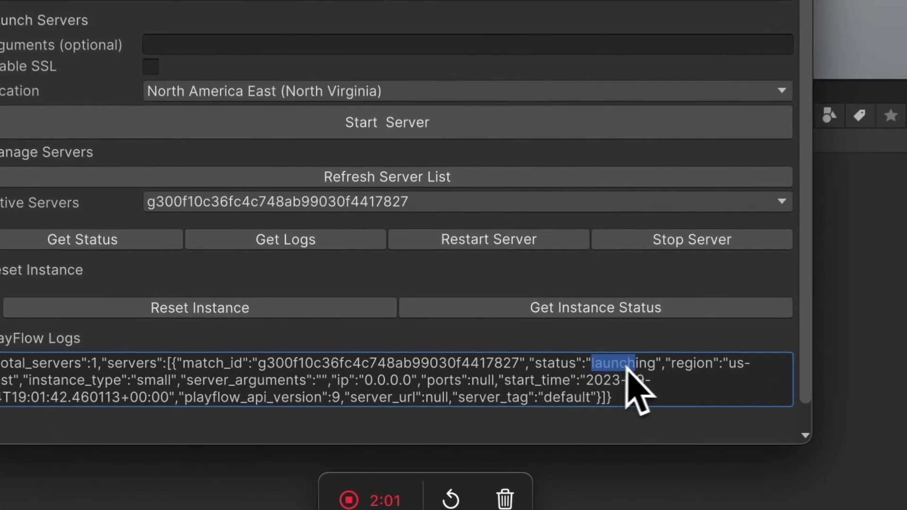
{"action": "left_click", "coordinate": [474, 173]}
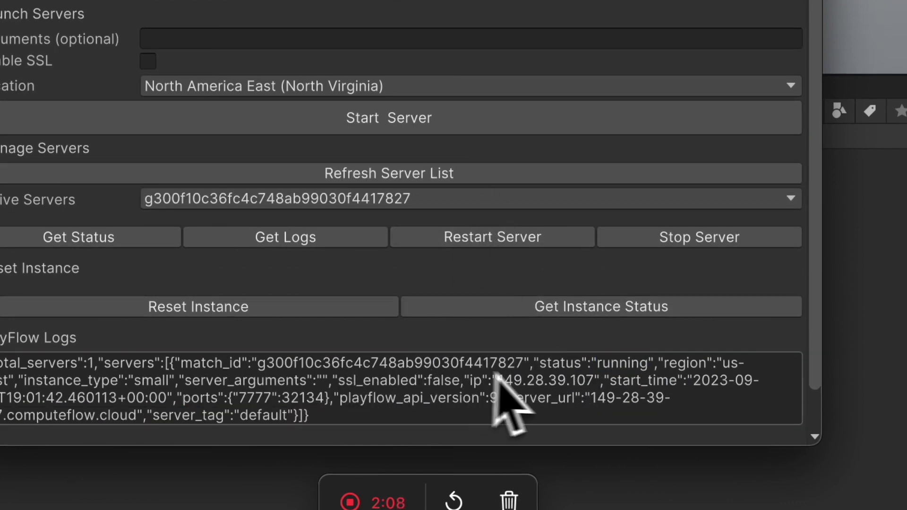
{"action": "left_click_drag", "start_coordinate": [597, 365], "coordinate": [648, 366]}
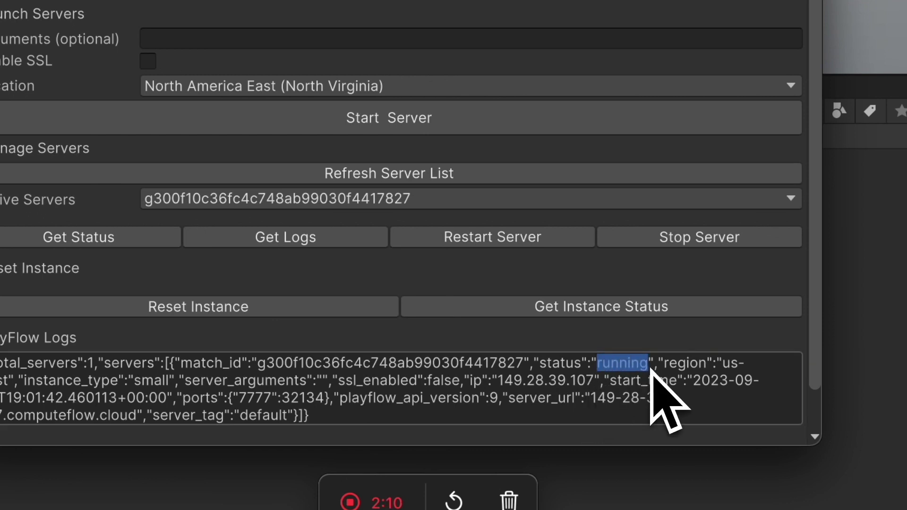
{"action": "left_click", "coordinate": [622, 374]}
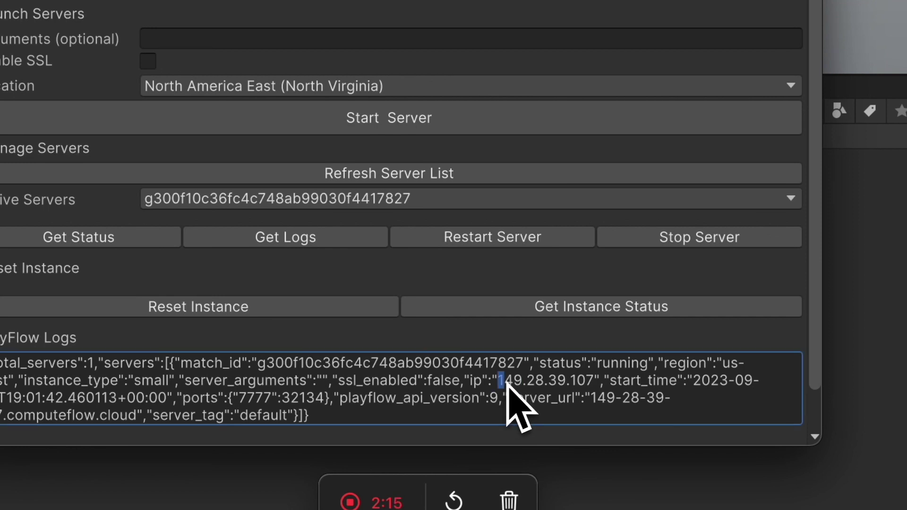
- Copy server IP 149.28.39.107 from the logs into Tugboat's Client Address
{"action": "left_click_drag", "start_coordinate": [504, 383], "coordinate": [575, 389]}
{"action": "left_click", "coordinate": [606, 413]}
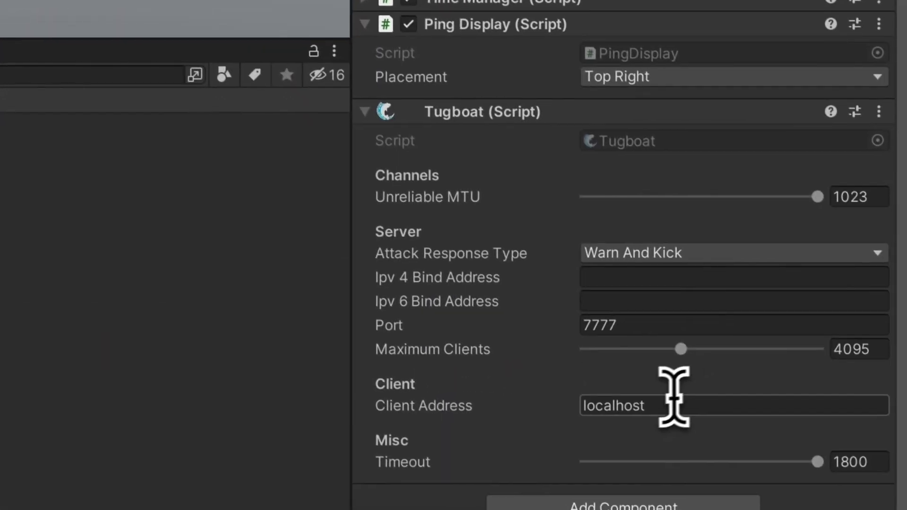
{"action": "left_click", "coordinate": [657, 403]}
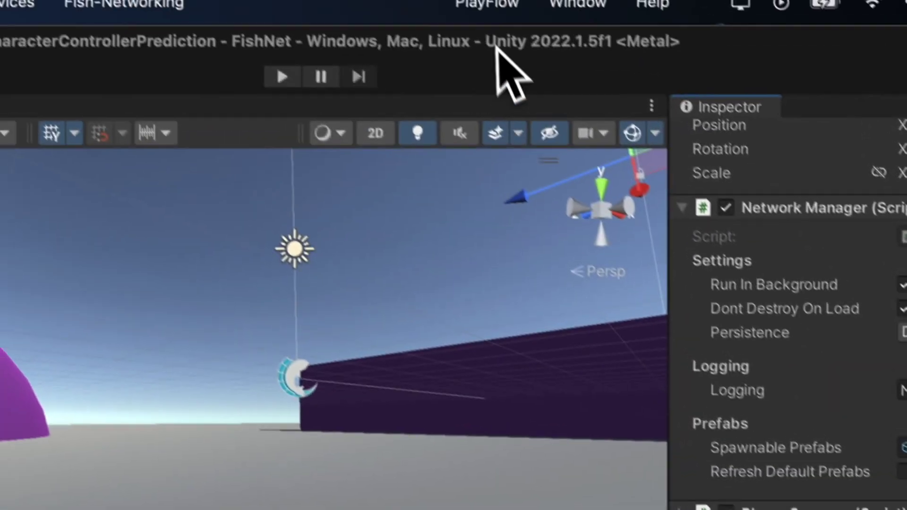
{"action": "left_click", "coordinate": [487, 3]}
{"action": "left_click", "coordinate": [519, 71]}
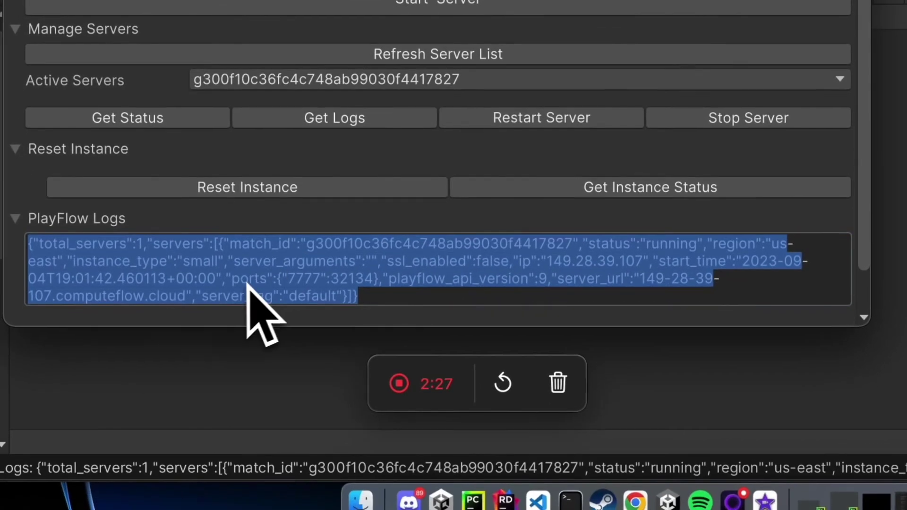
- Replace Tugboat's port 7777 with external port 32134 and enter Play mode
{"action": "left_click", "coordinate": [231, 304]}
{"action": "left_click_drag", "start_coordinate": [230, 283], "coordinate": [371, 289]}
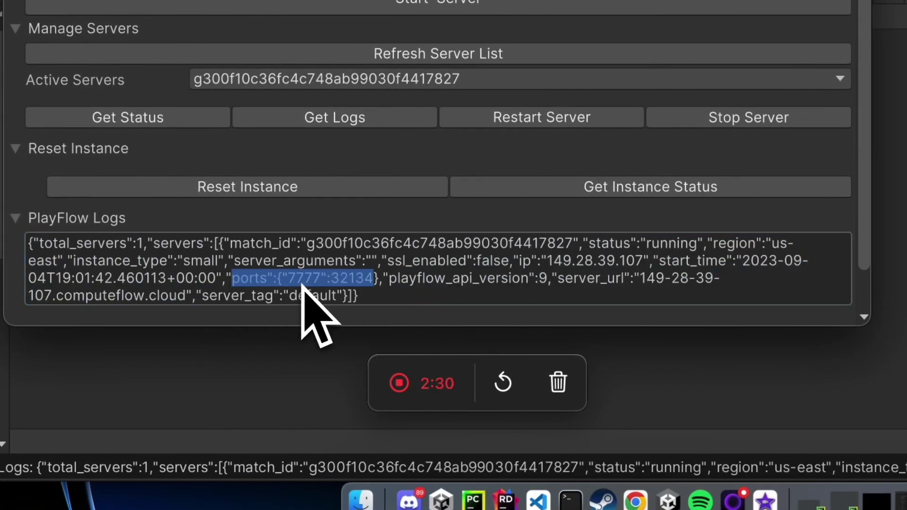
{"action": "left_click", "coordinate": [335, 285]}
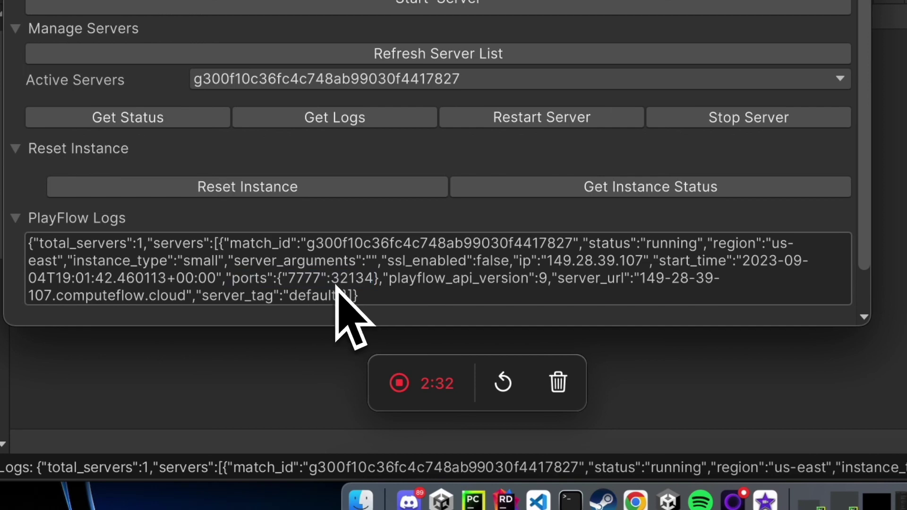
{"action": "left_click", "coordinate": [395, 311]}
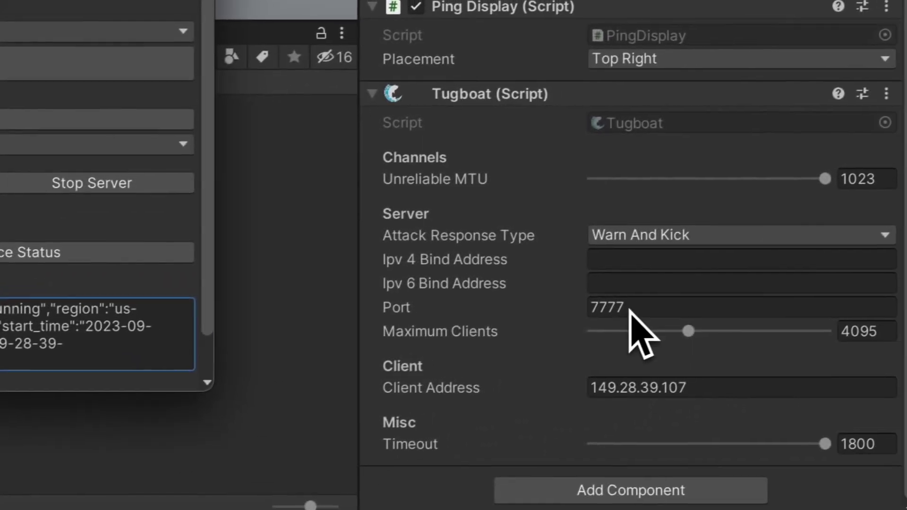
{"action": "left_click", "coordinate": [616, 306]}
{"action": "right_click", "coordinate": [616, 306]}
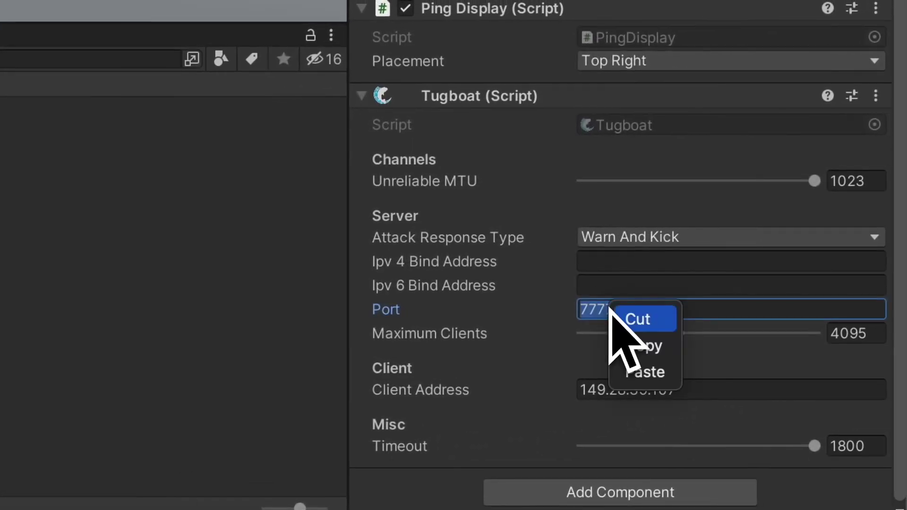
{"action": "left_click", "coordinate": [638, 371]}
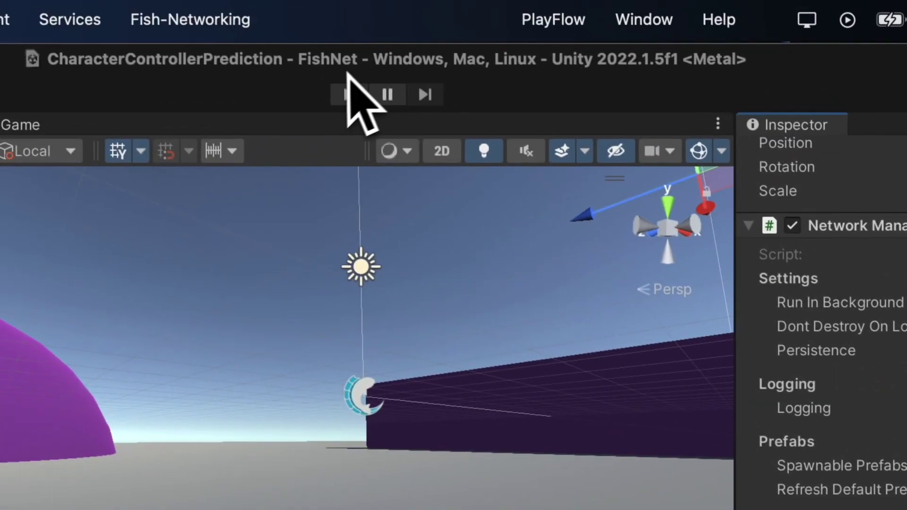
{"action": "left_click", "coordinate": [347, 95]}
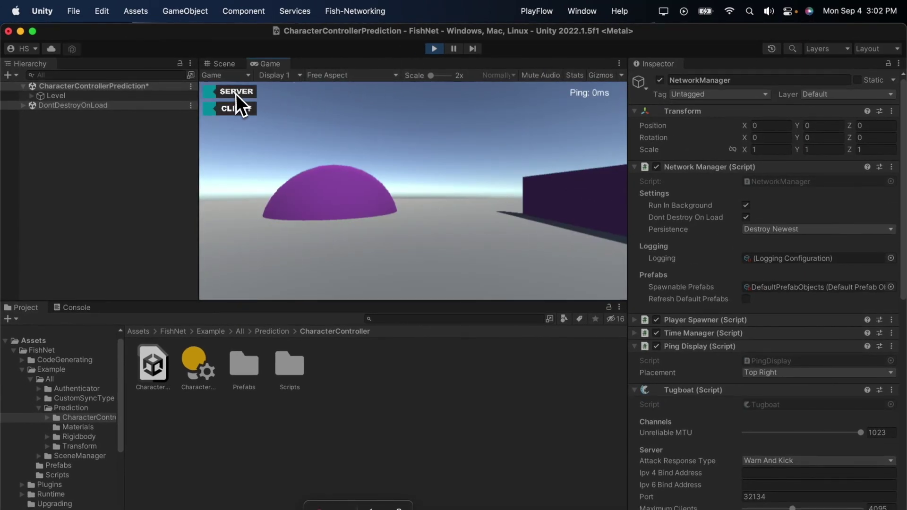
- Connect as CLIENT and walk the capsule player left and right with A and D
{"action": "left_click", "coordinate": [231, 108]}
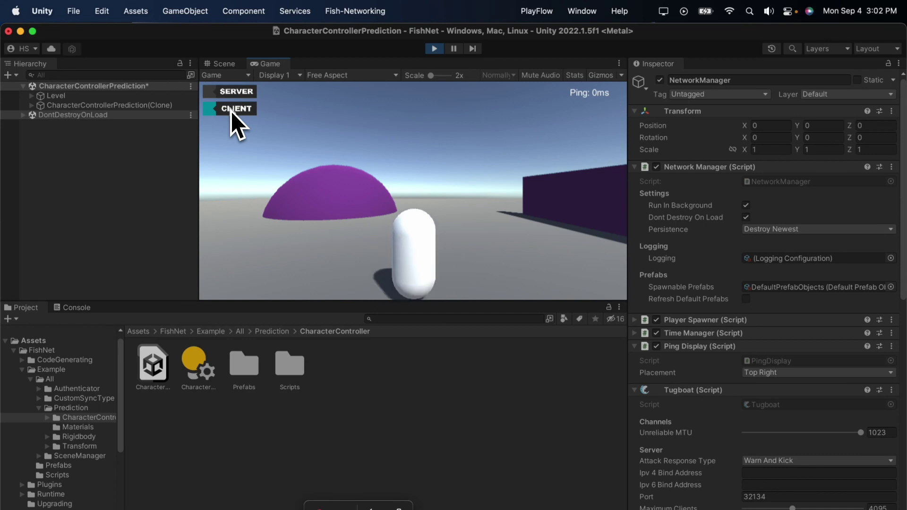
{"action": "key", "text": "a"}
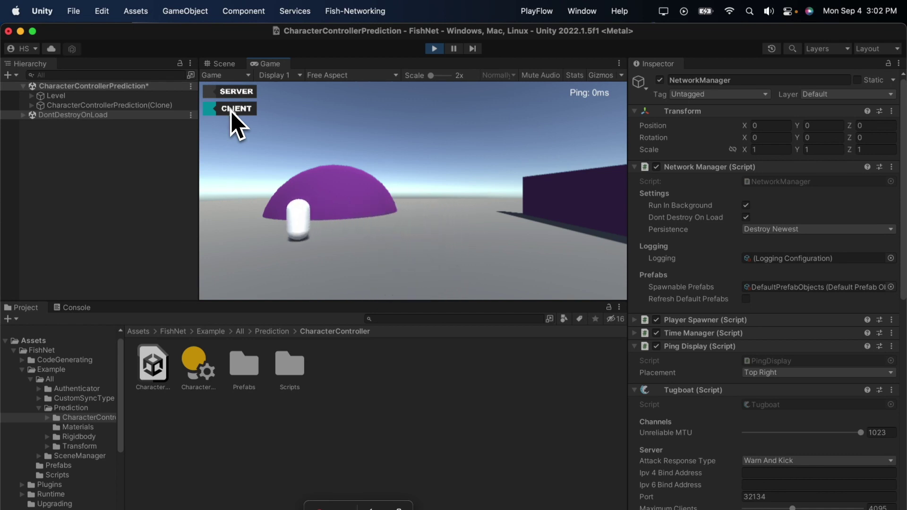
{"action": "key", "text": "d"}
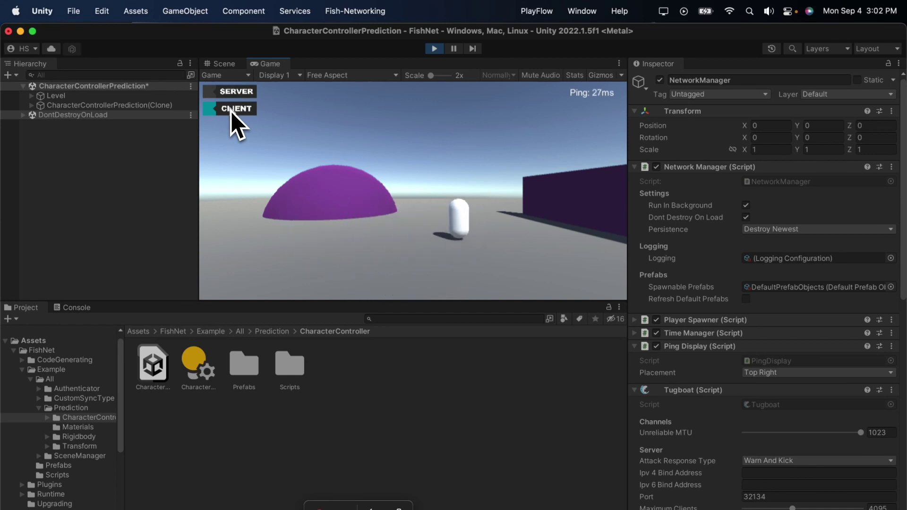
{"action": "key", "text": "a"}
{"action": "key", "text": "d"}
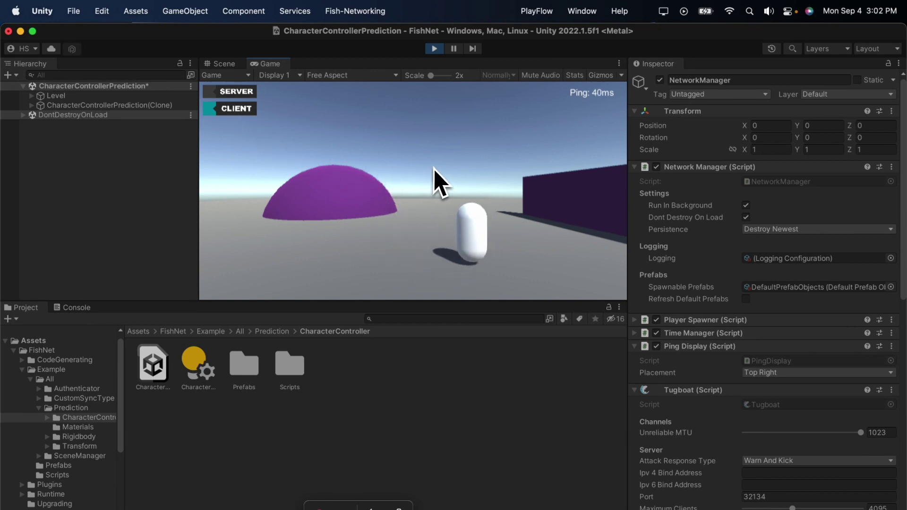
{"action": "key", "text": "a"}
{"action": "key", "text": "a"}
{"action": "key", "text": "d"}
{"action": "key", "text": "a"}
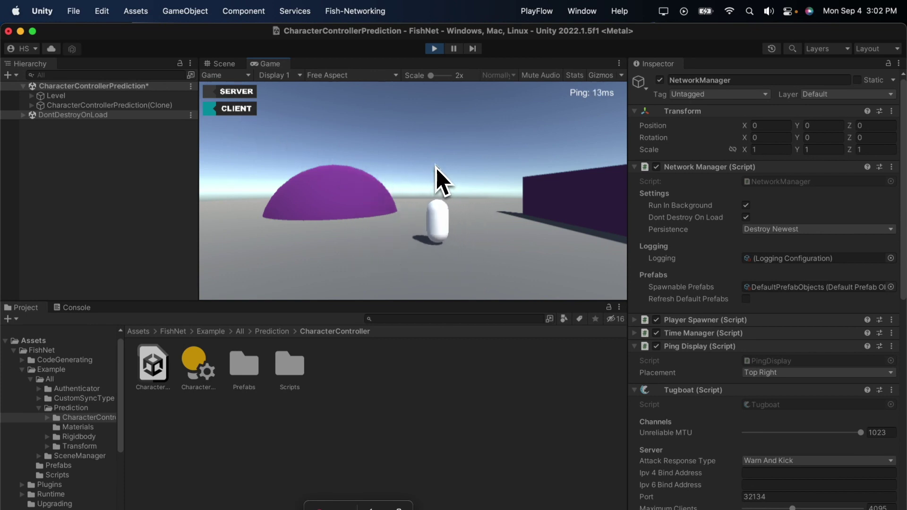
{"action": "key", "text": "d"}
{"action": "key", "text": "a"}
{"action": "key", "text": "d"}
{"action": "key", "text": "d"}
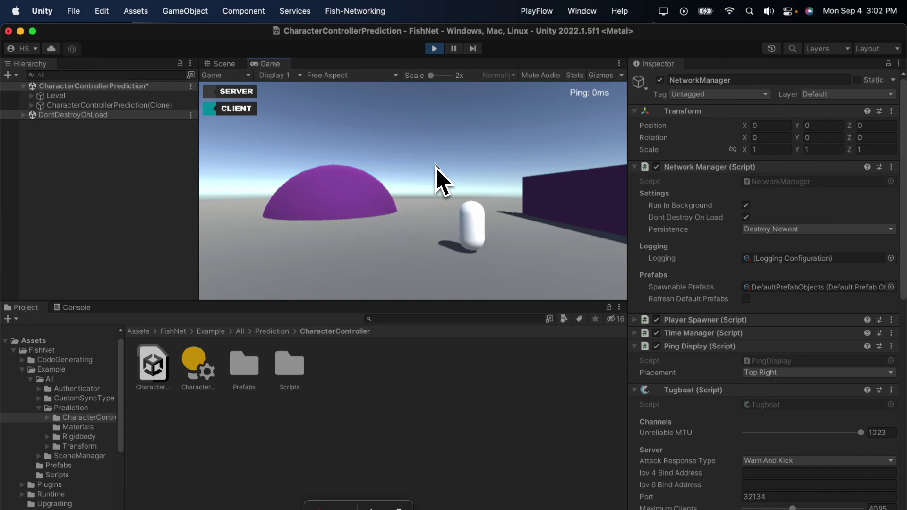